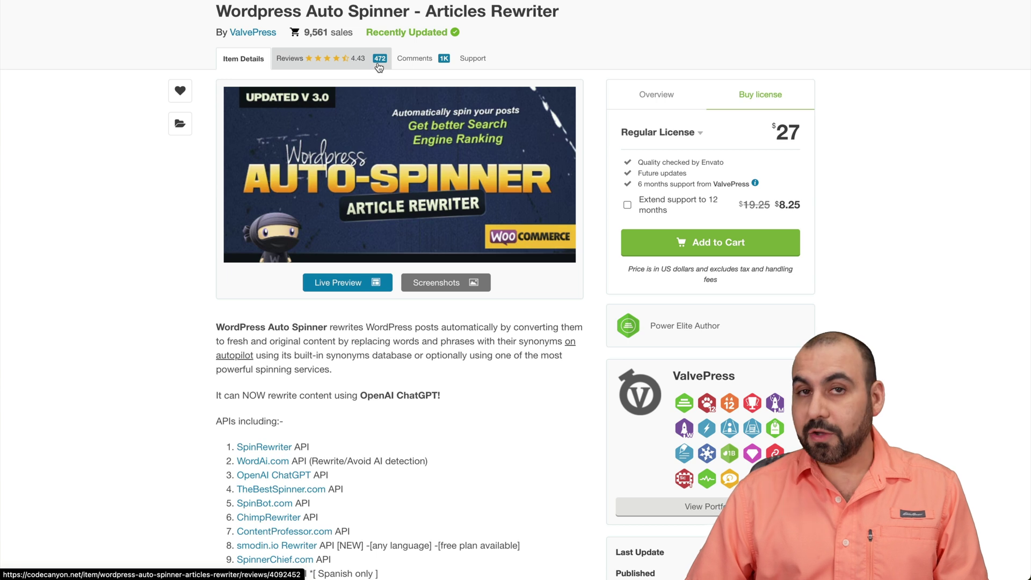
Step: Scroll the WordPress Auto Spinner product page down past the preview banner
scroll(381, 229, "down", 3)
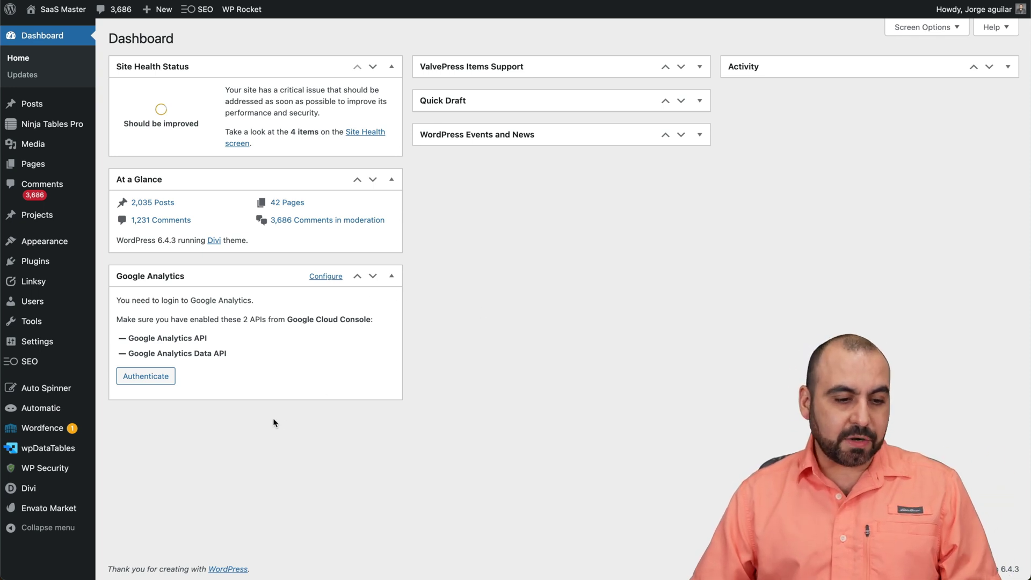
Step: Reveal the Auto Spinner submenu in the WordPress admin sidebar
mouse_move(36, 391)
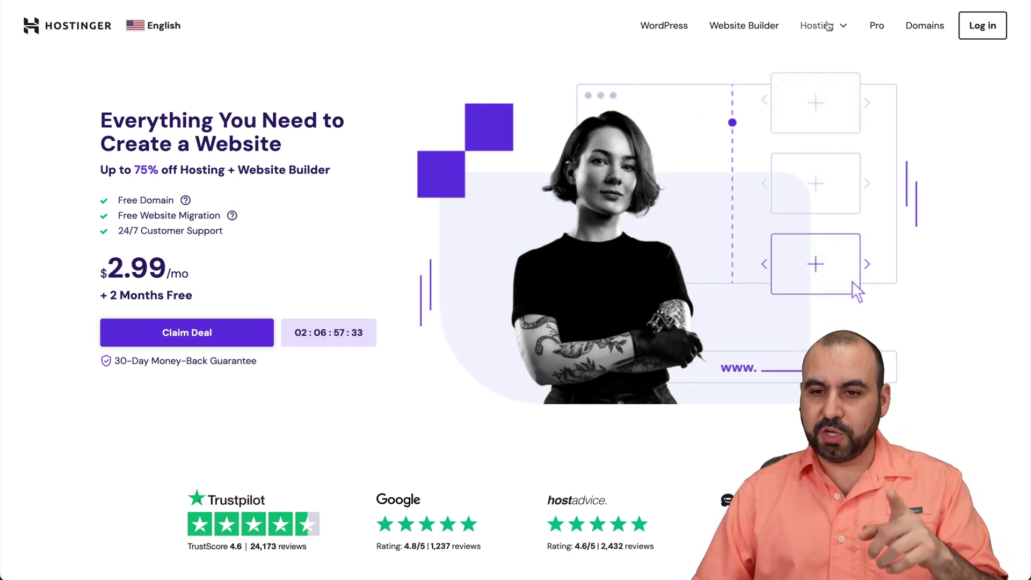
Step: Go to Hostinger's Web Hosting plans and add the Business plan to the cart
left_click(817, 25)
left_click(799, 72)
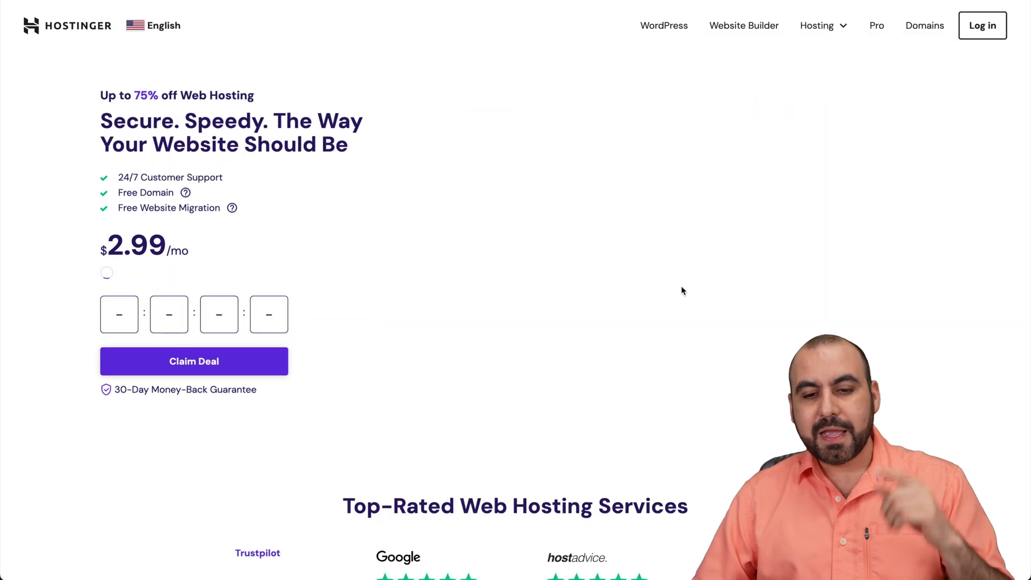
scroll(679, 308, "down", 5)
scroll(679, 310, "down", 6)
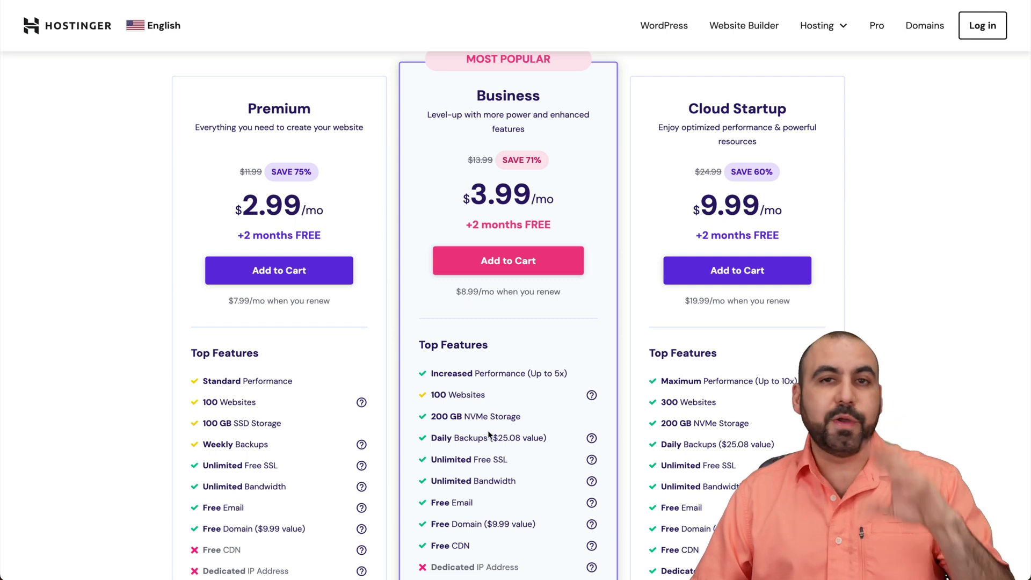
left_click(515, 266)
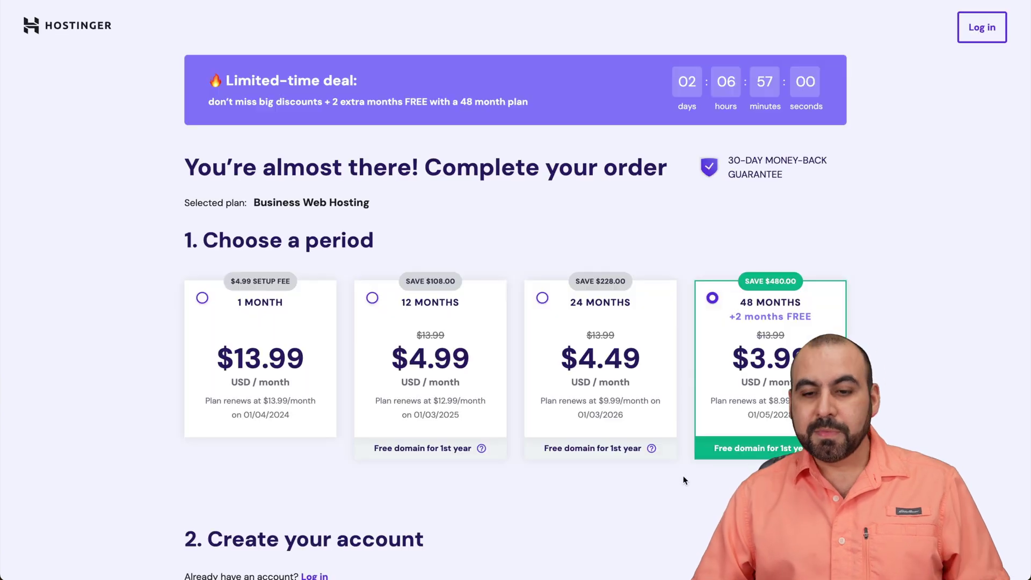
Step: Apply coupon code SAASMASTER to the Hostinger order, lowering the total to $172.37
scroll(693, 473, "down", 3)
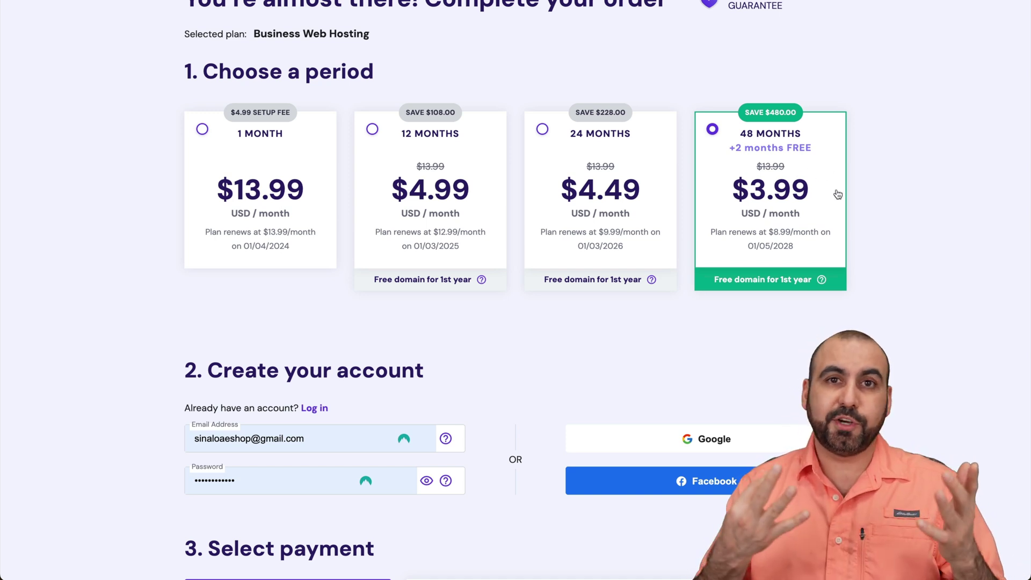
scroll(837, 194, "down", 10)
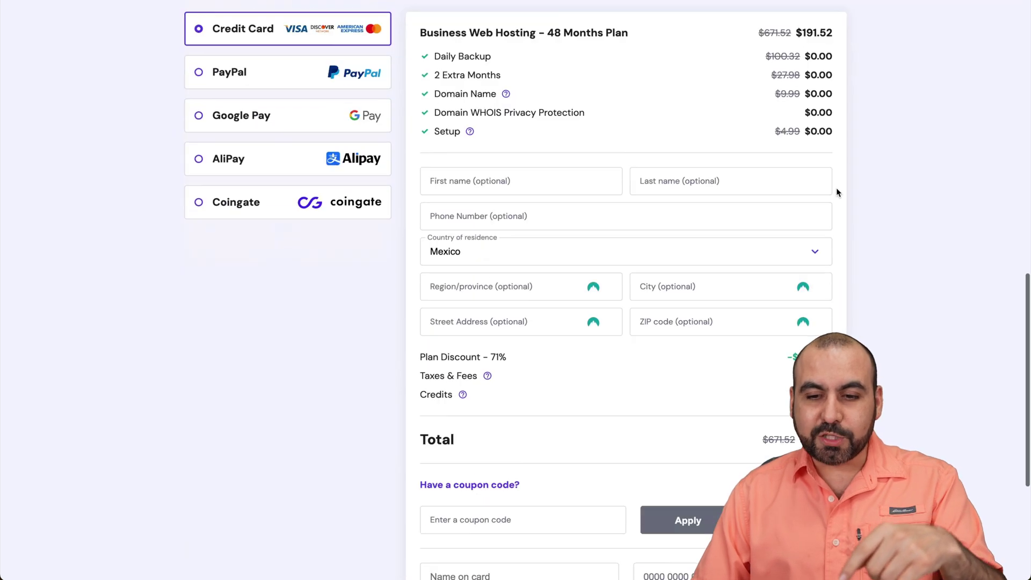
scroll(836, 193, "down", 3)
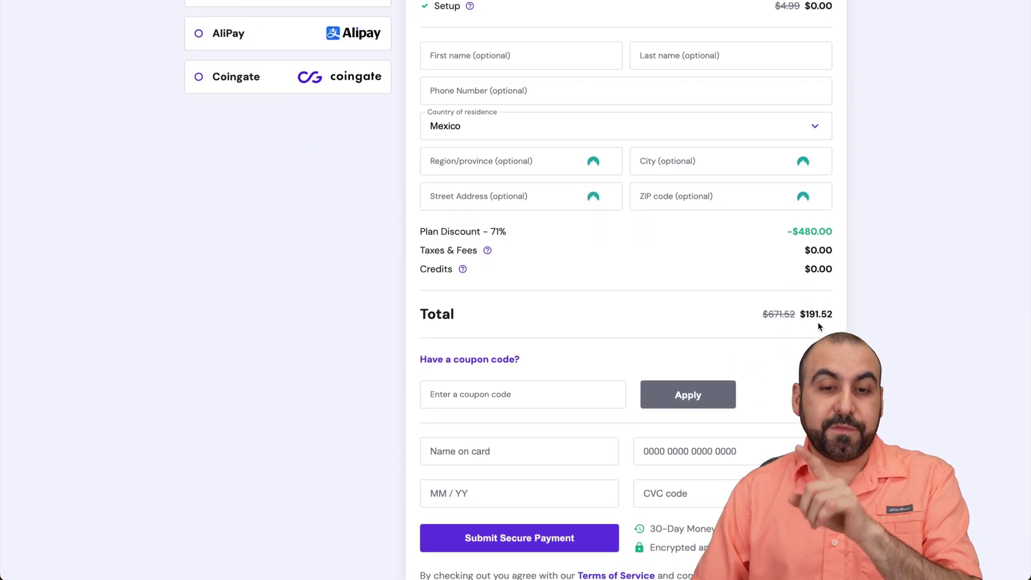
left_click(471, 363)
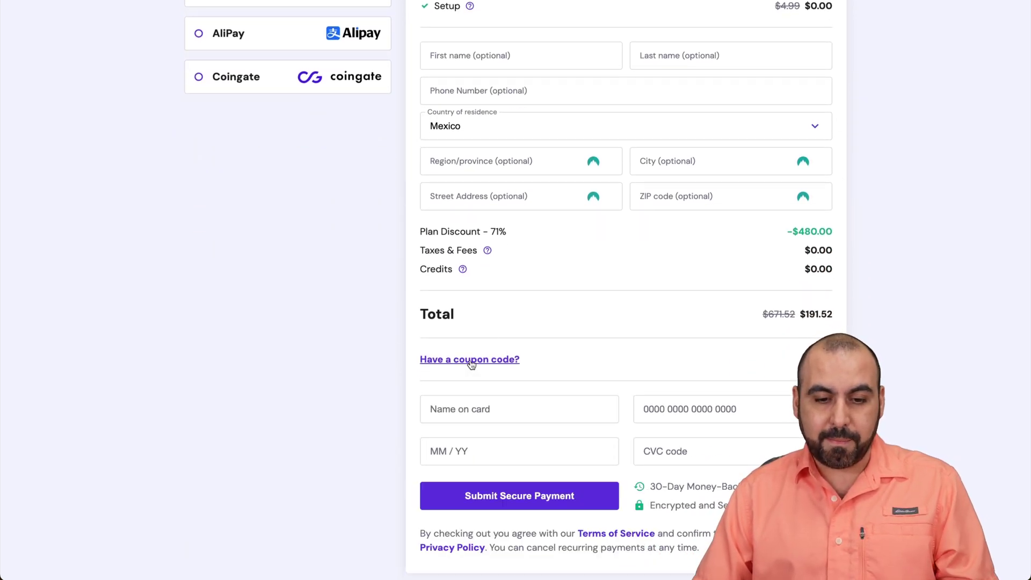
left_click(471, 360)
left_click(467, 395)
type("SAASMASTE")
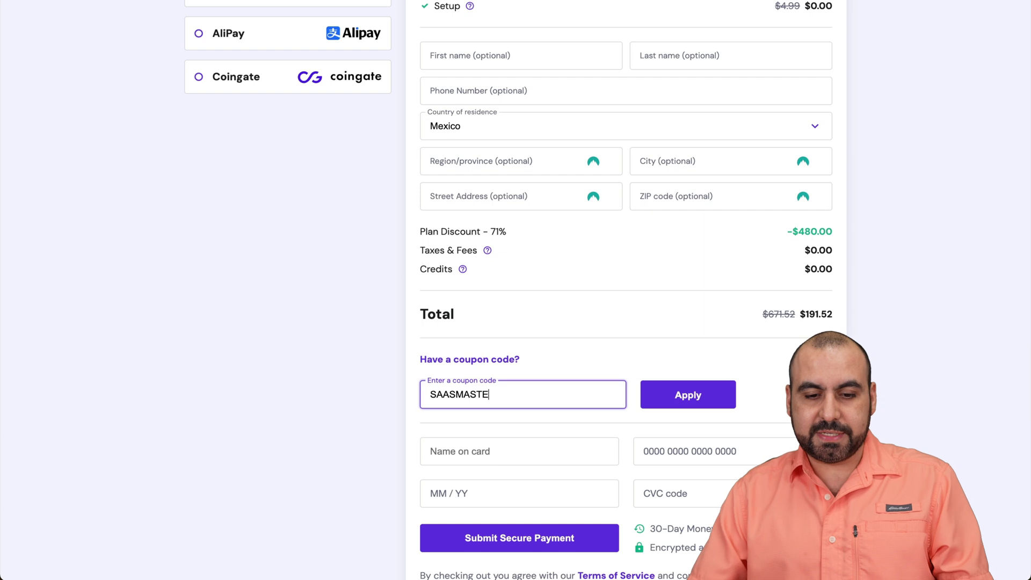
type("R")
left_click(701, 390)
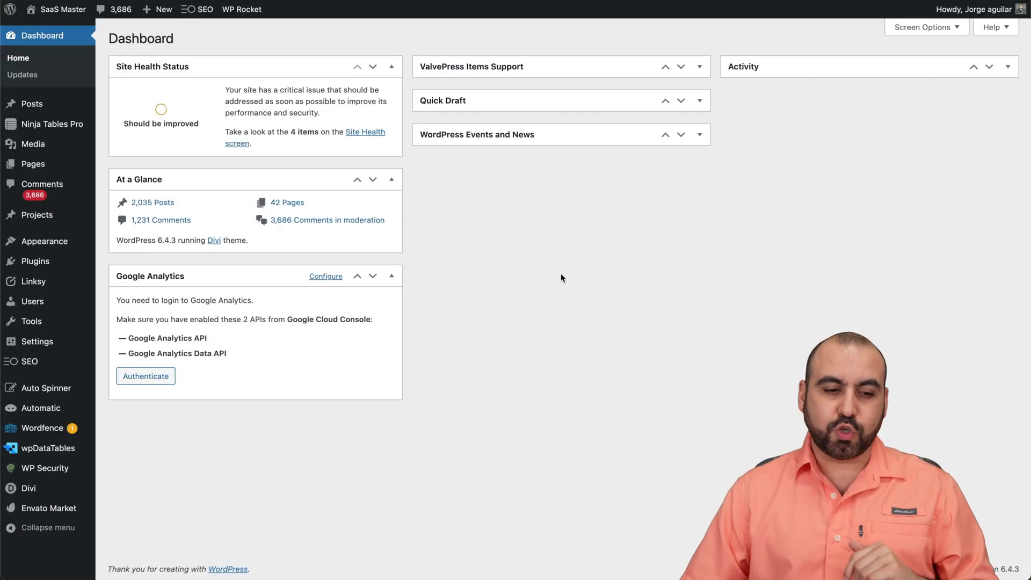
Step: Browse the Auto Spinner Thesaurus All words list, then go to My thesaurus
mouse_move(87, 395)
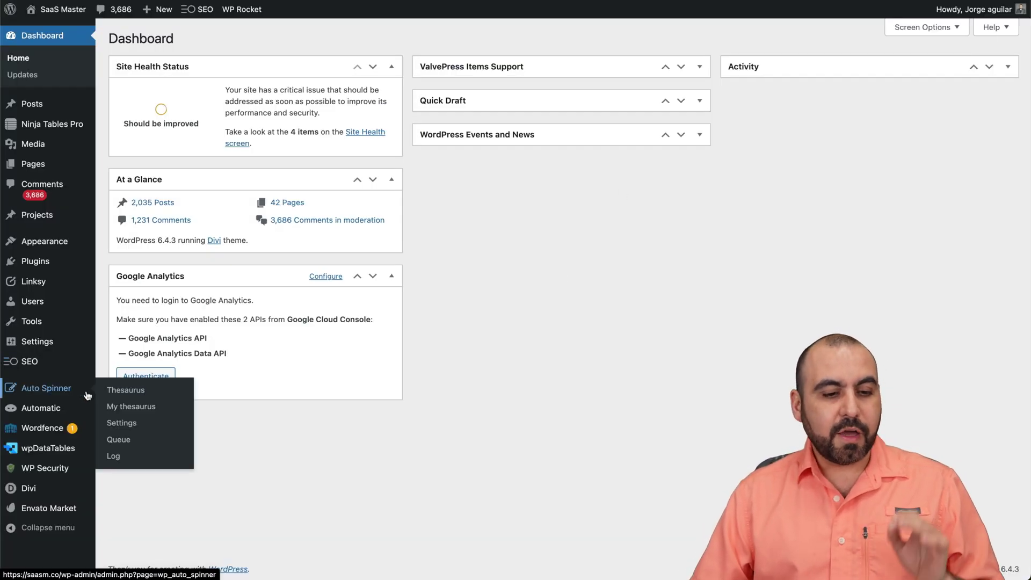
left_click(136, 396)
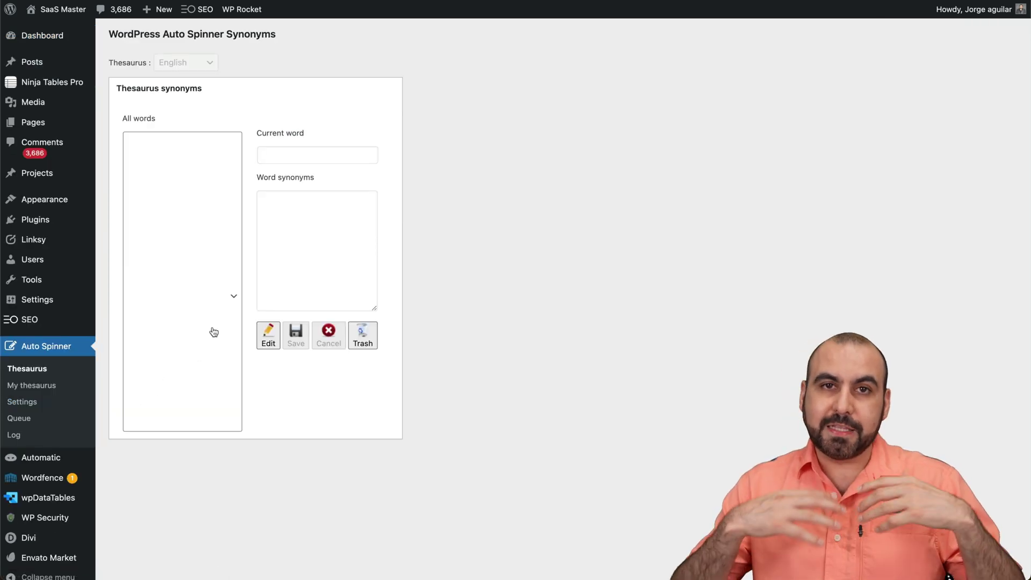
scroll(181, 243, "down", 5)
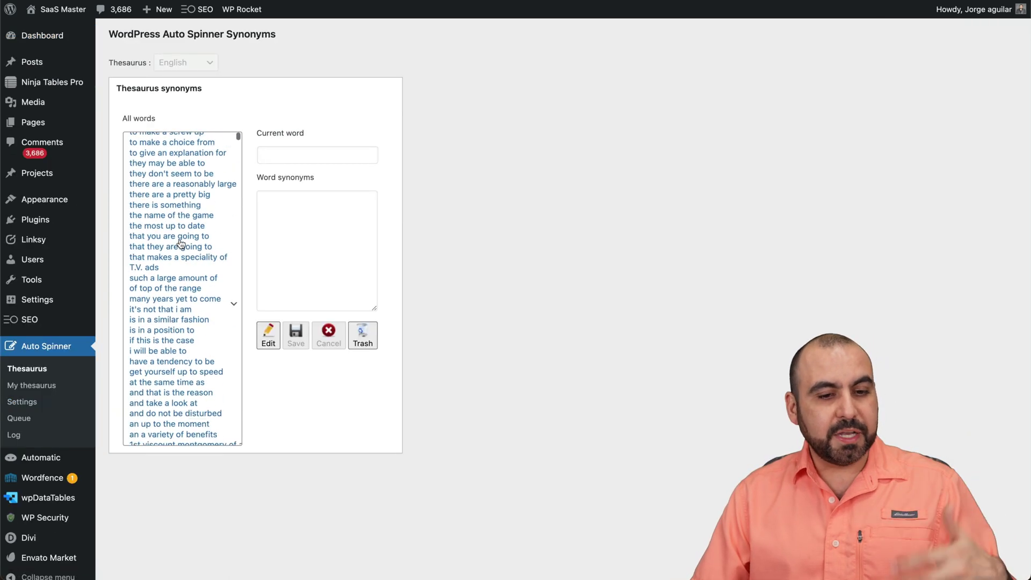
scroll(180, 243, "down", 15)
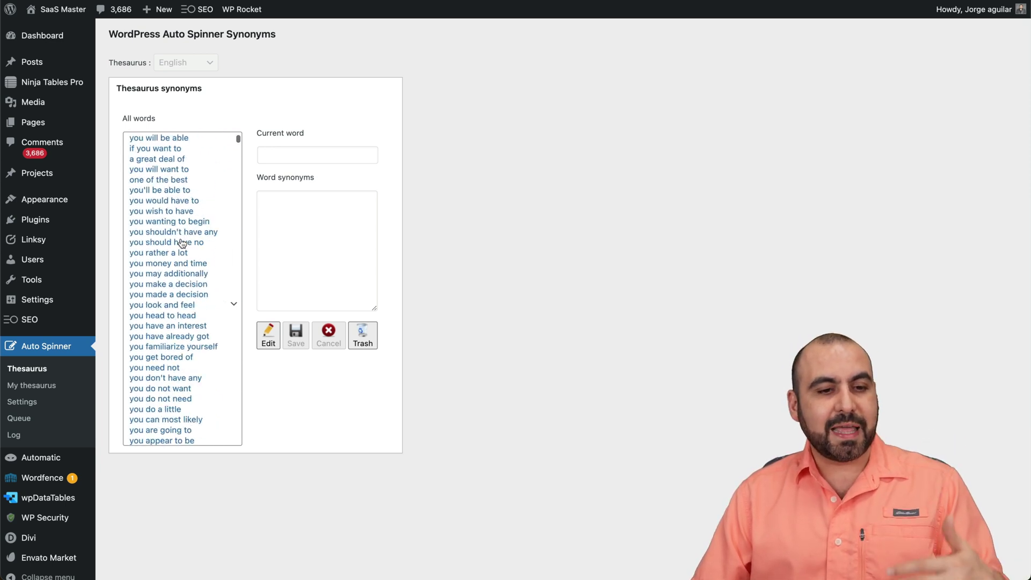
scroll(181, 243, "down", 6)
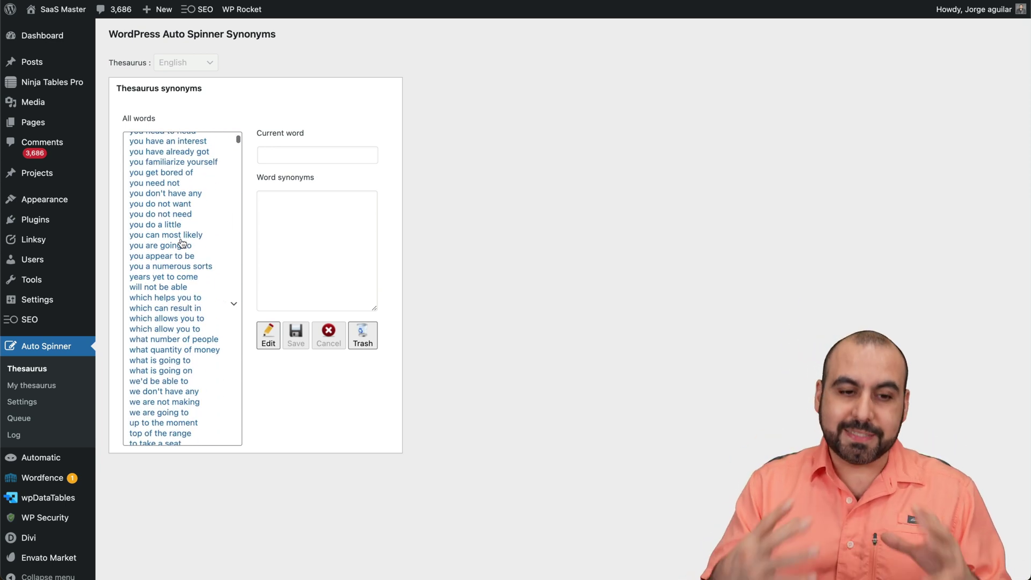
scroll(182, 243, "down", 10)
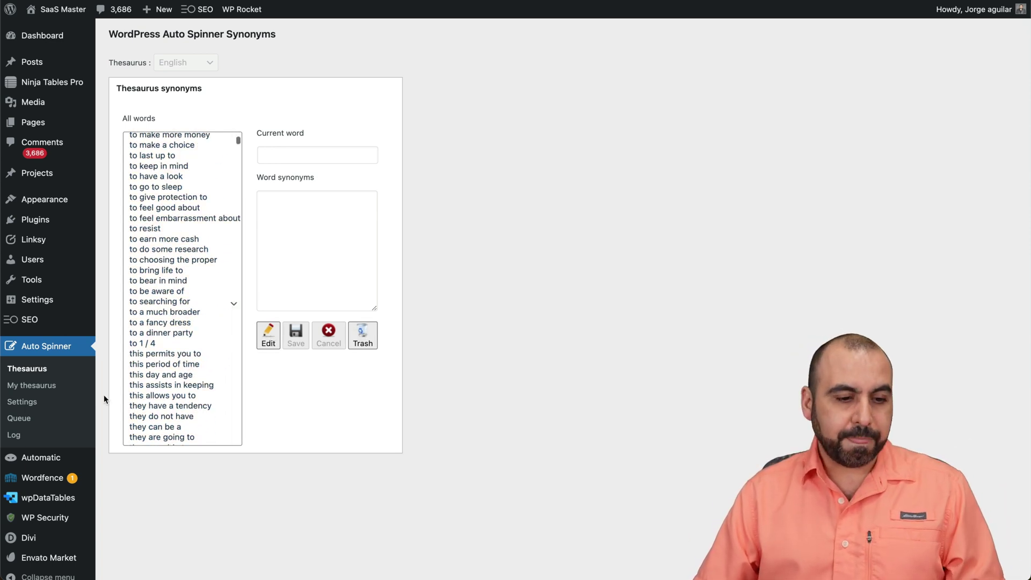
left_click(39, 386)
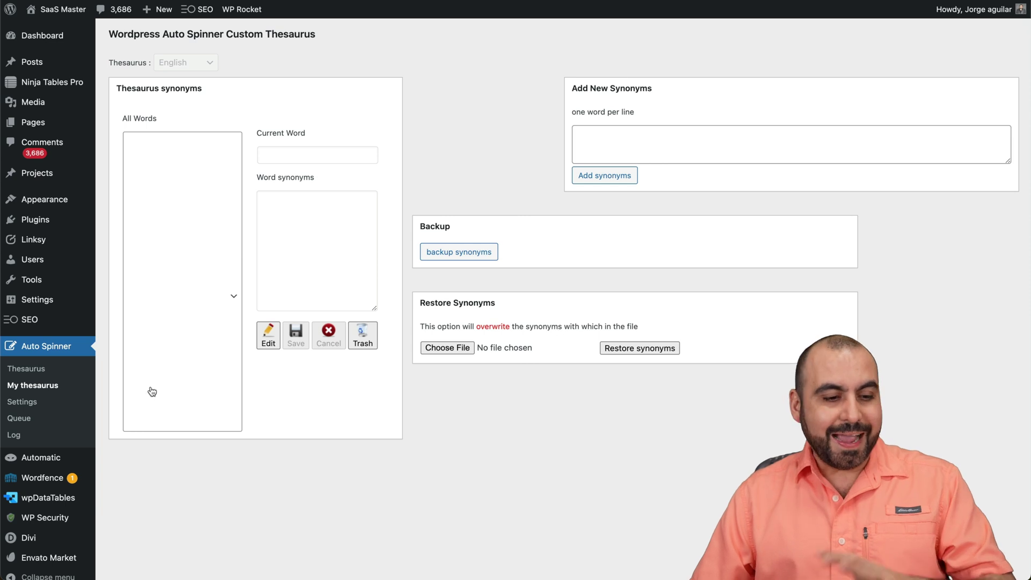
Step: Open Auto Spinner Settings and show the thesaurus language choices, with English selected
left_click(22, 402)
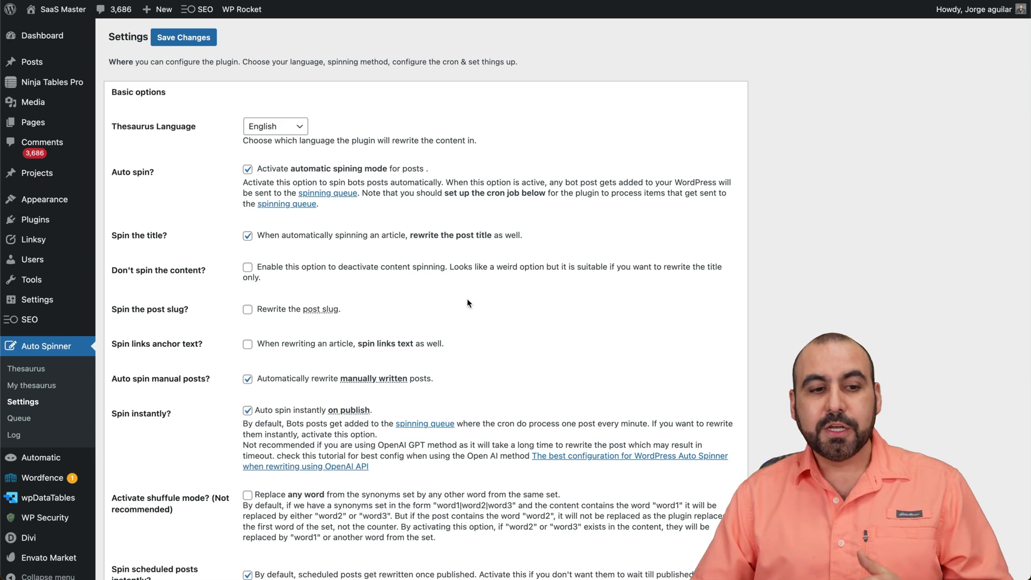
left_click(288, 125)
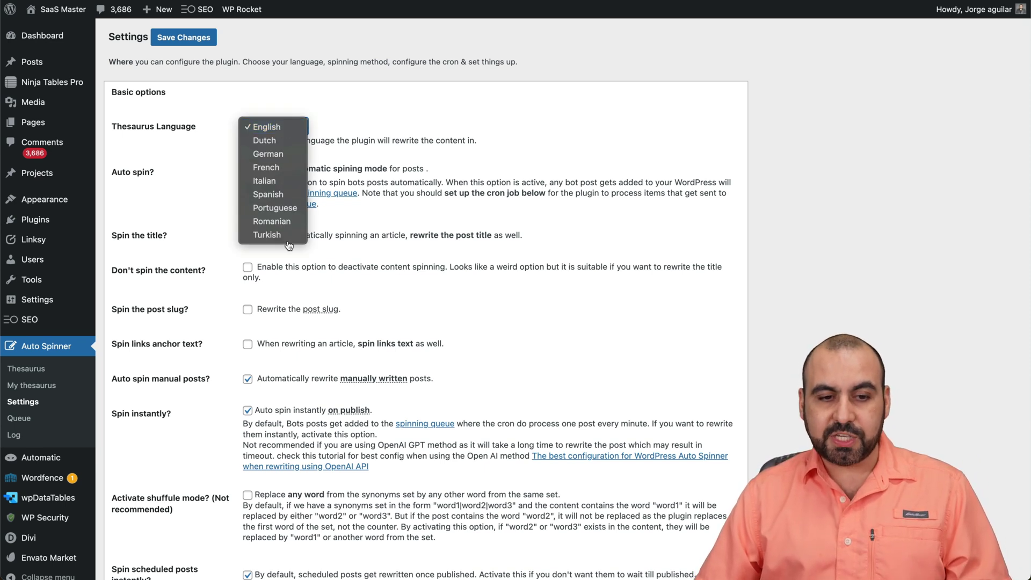
left_click(467, 170)
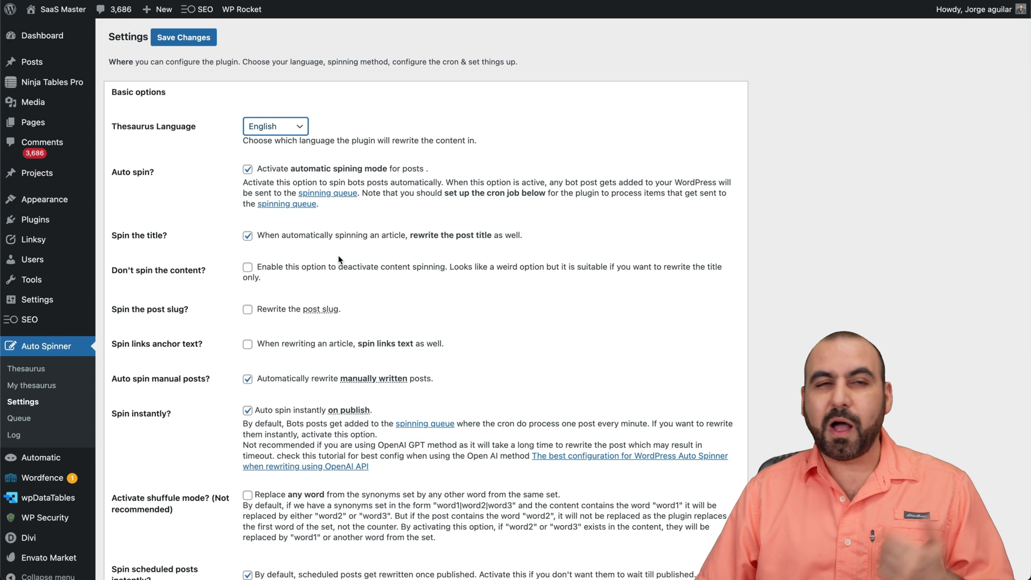
scroll(338, 259, "down", 3)
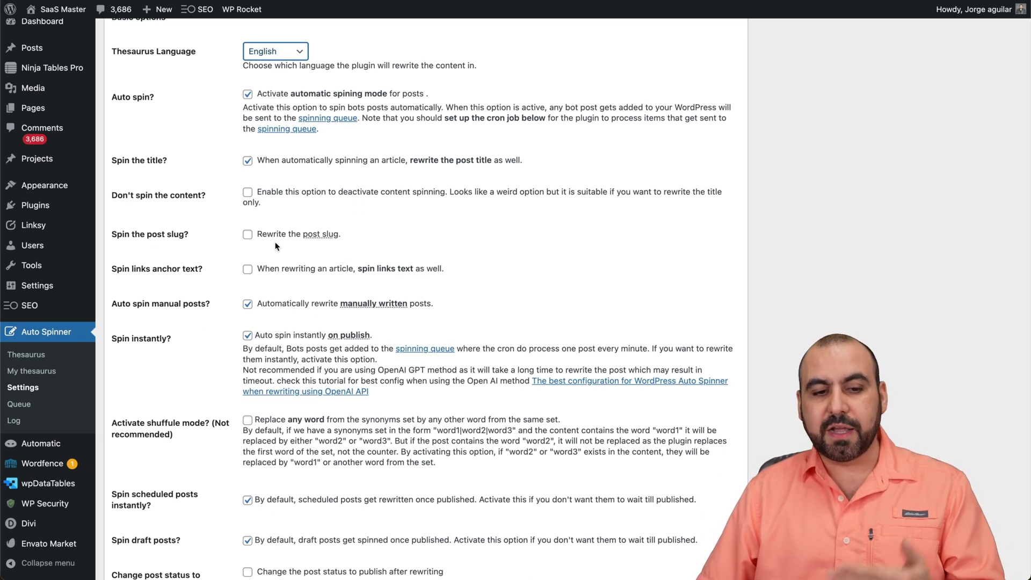
scroll(275, 245, "down", 1)
scroll(275, 245, "down", 1)
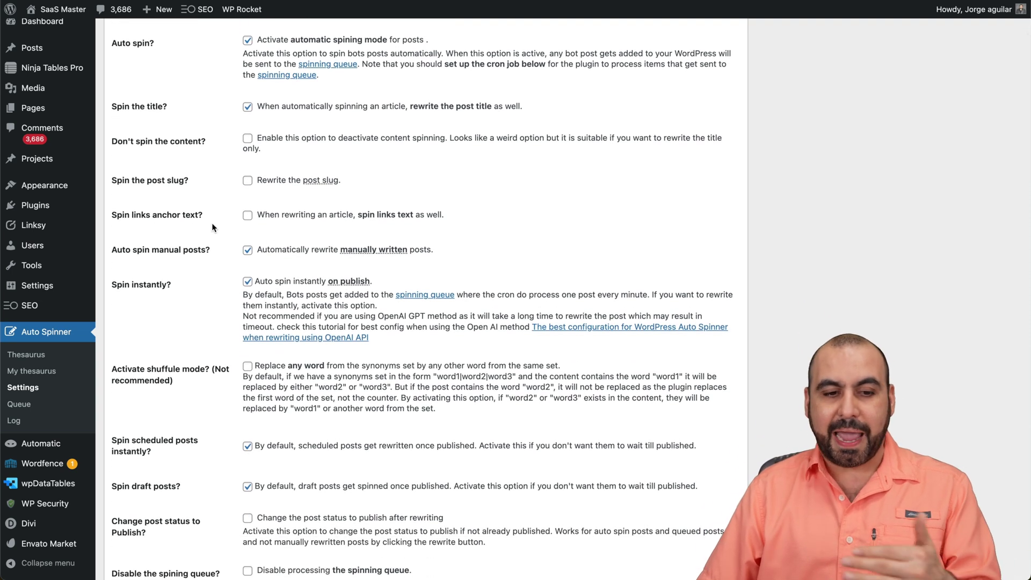
scroll(292, 229, "down", 15)
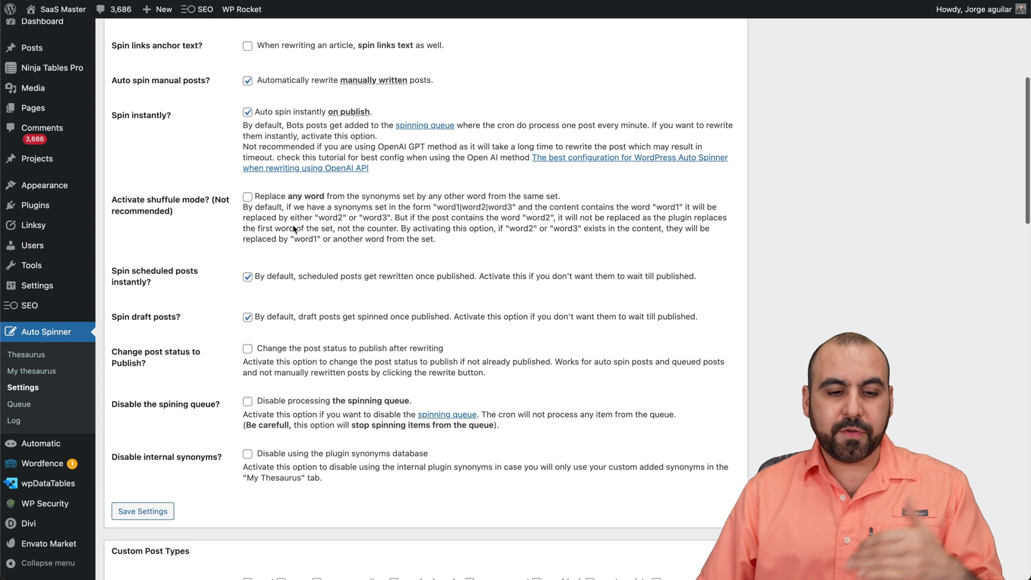
scroll(293, 225, "down", 3)
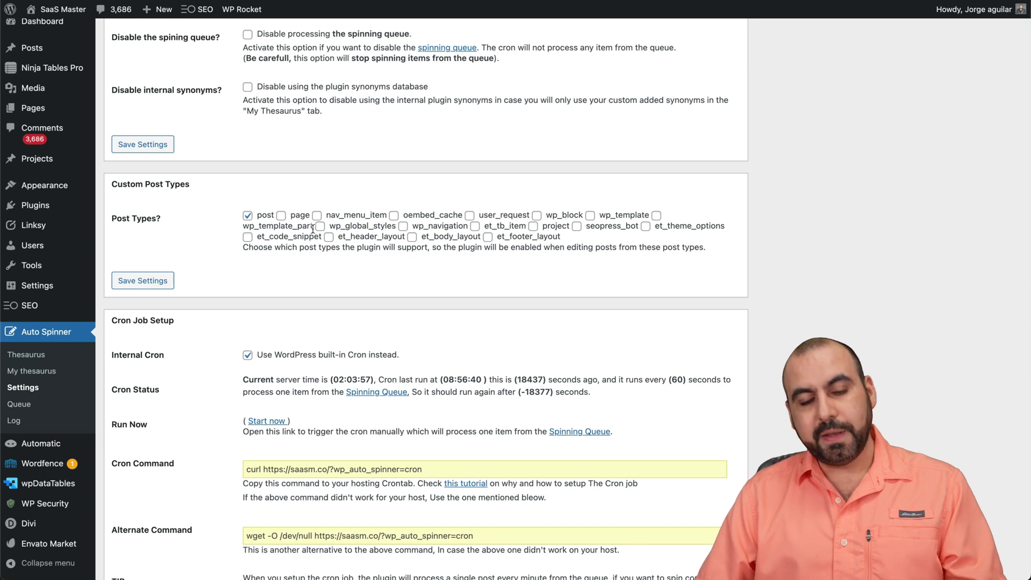
scroll(357, 257, "down", 3)
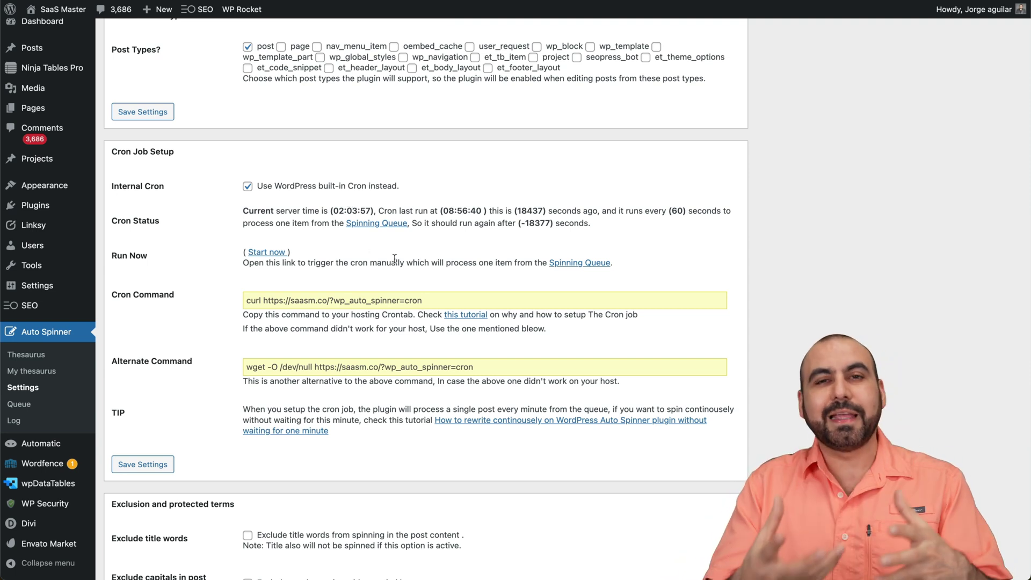
scroll(395, 258, "down", 2)
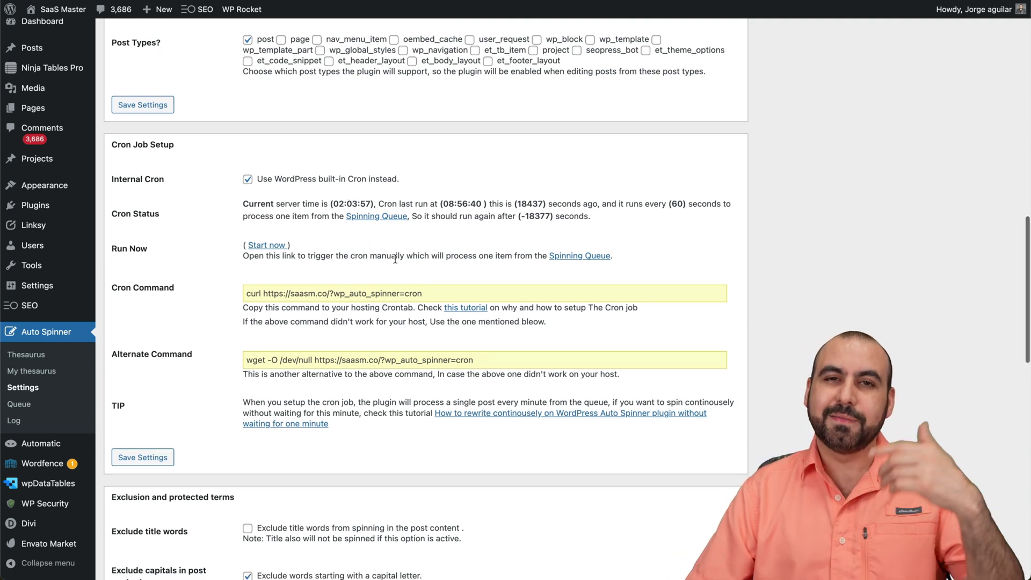
scroll(395, 260, "down", 1)
scroll(395, 259, "down", 3)
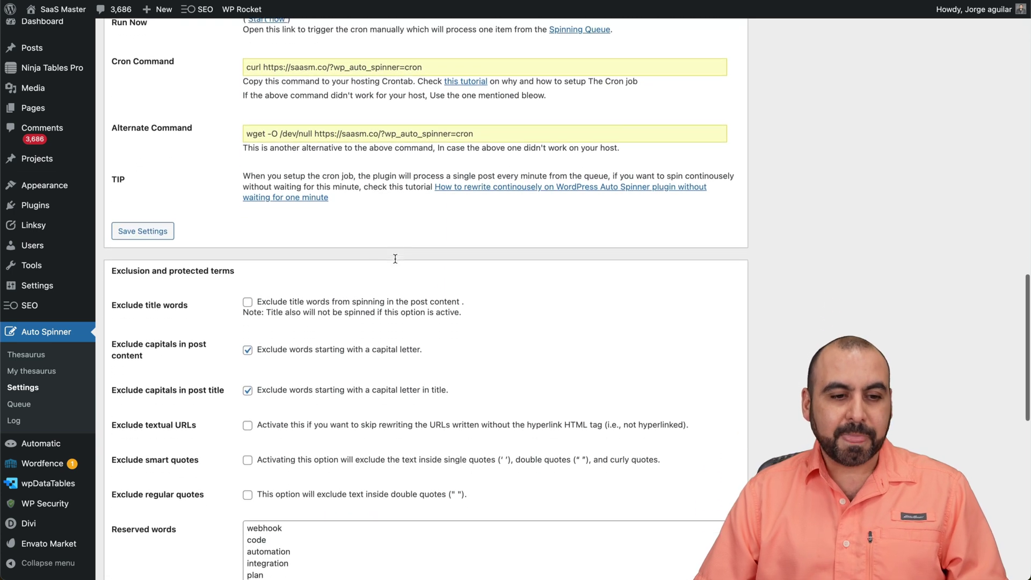
scroll(395, 259, "down", 3)
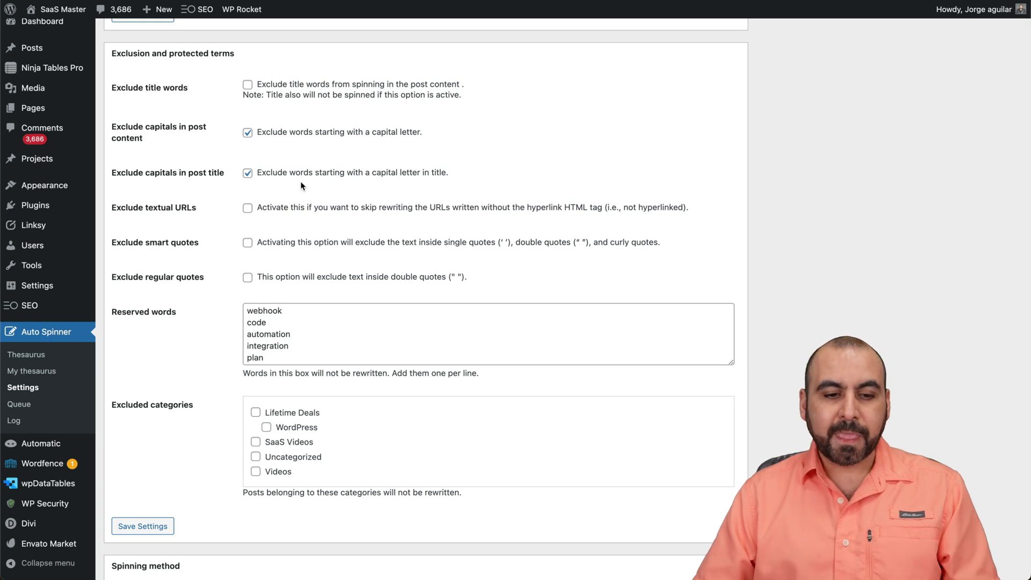
scroll(269, 322, "down", 2)
scroll(269, 321, "down", 5)
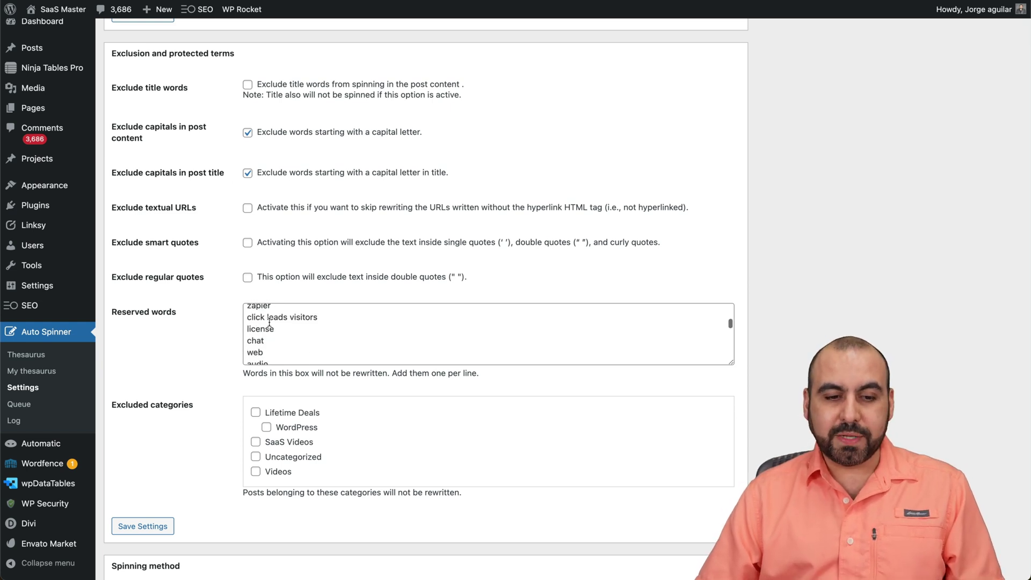
scroll(269, 321, "down", 4)
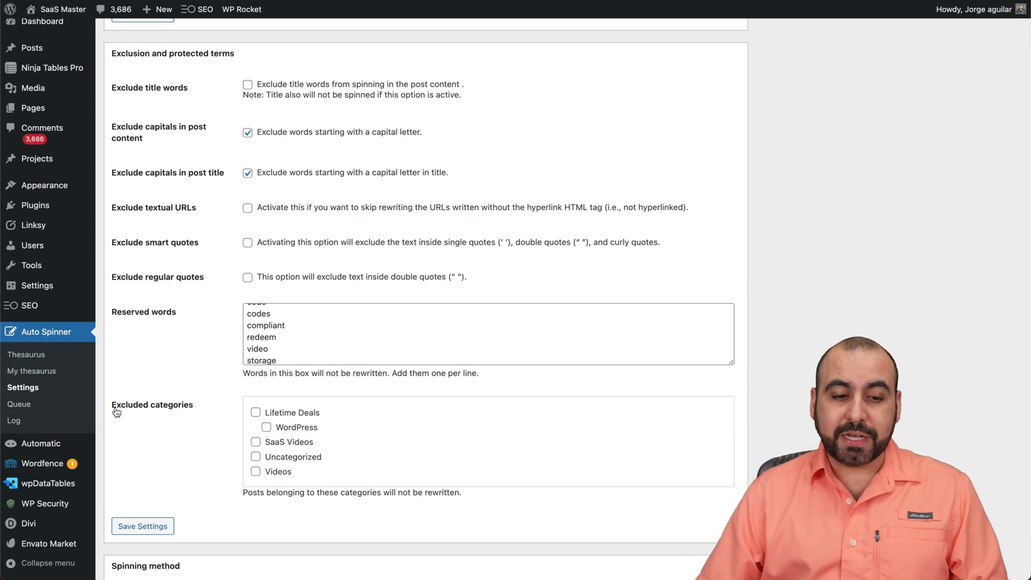
scroll(231, 454, "down", 2)
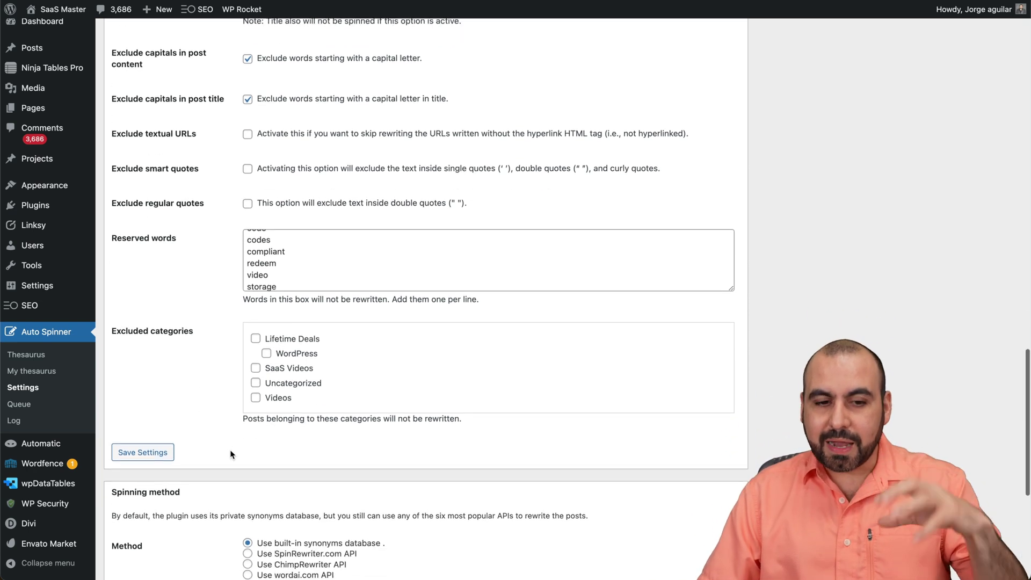
scroll(231, 454, "down", 5)
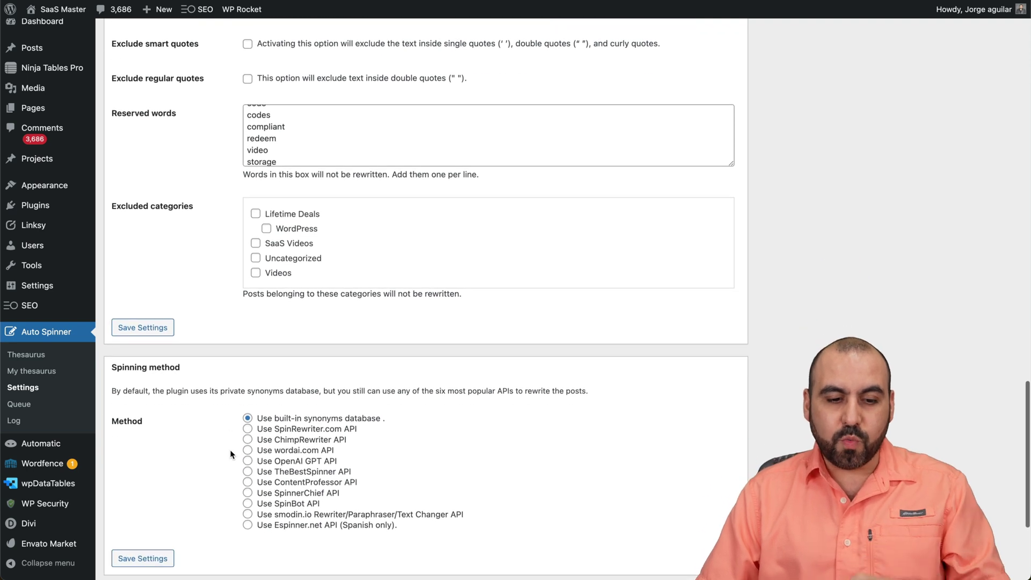
scroll(230, 450, "up", 1)
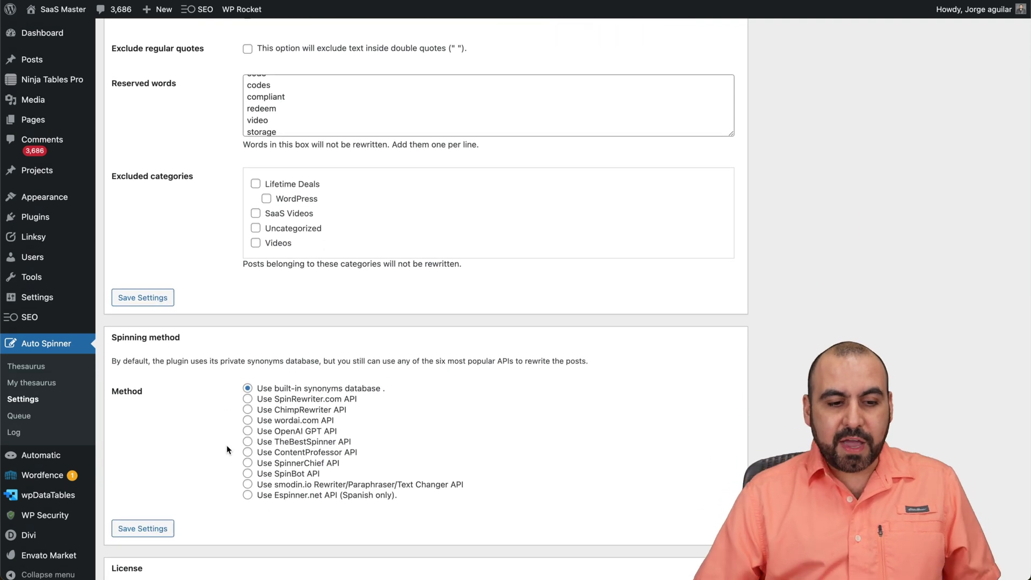
Step: Switch the spinning method from the built-in synonyms database to Use OpenAI GPT API
left_click_drag(256, 388, 412, 391)
left_click(411, 391)
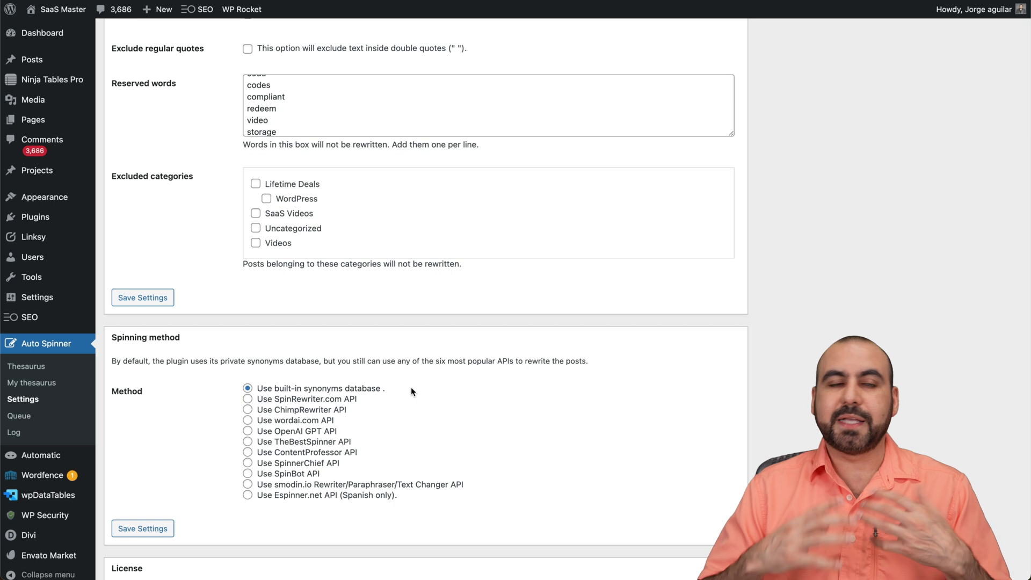
left_click(247, 432)
scroll(312, 438, "down", 5)
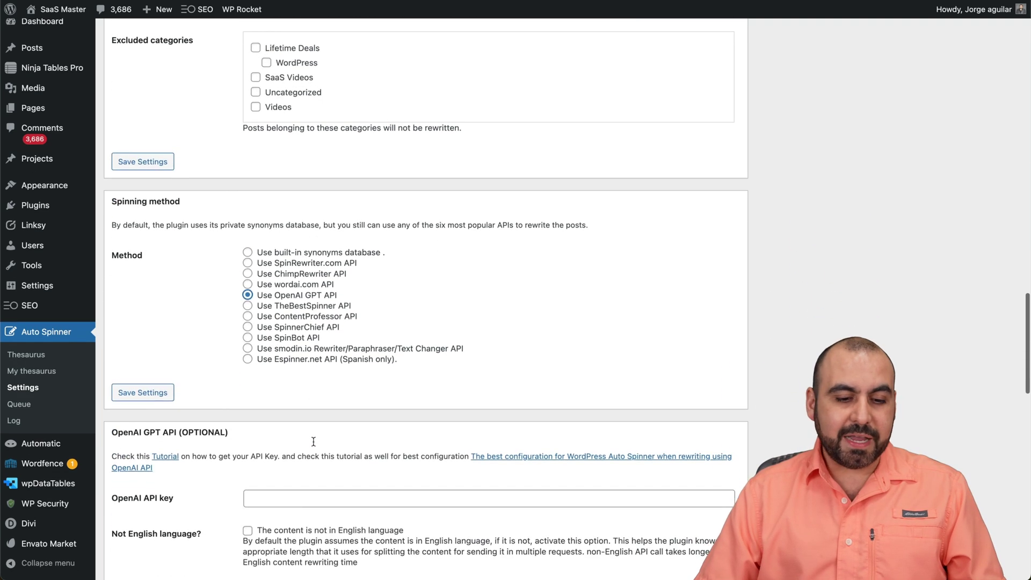
scroll(313, 444, "down", 5)
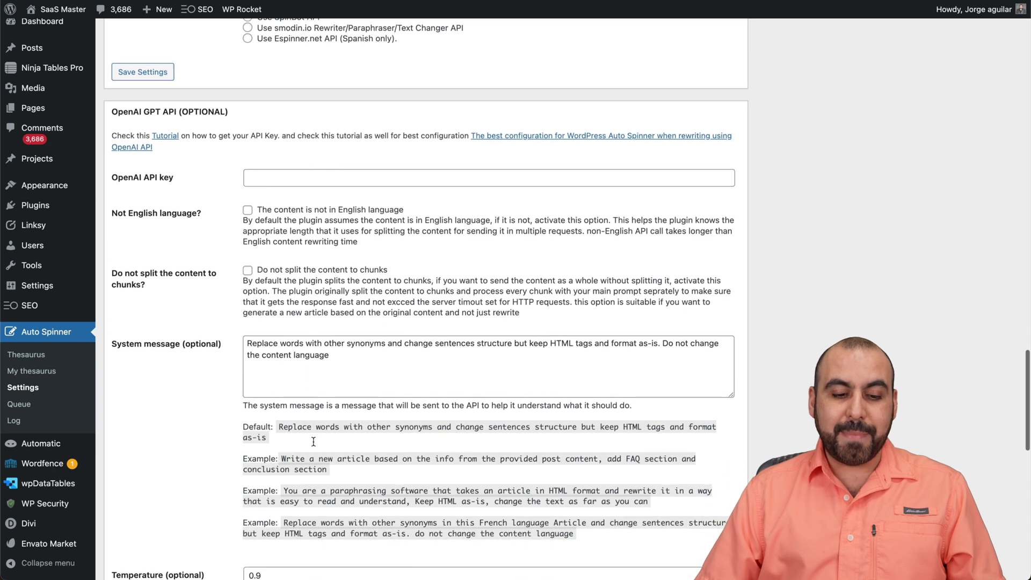
scroll(314, 442, "down", 1)
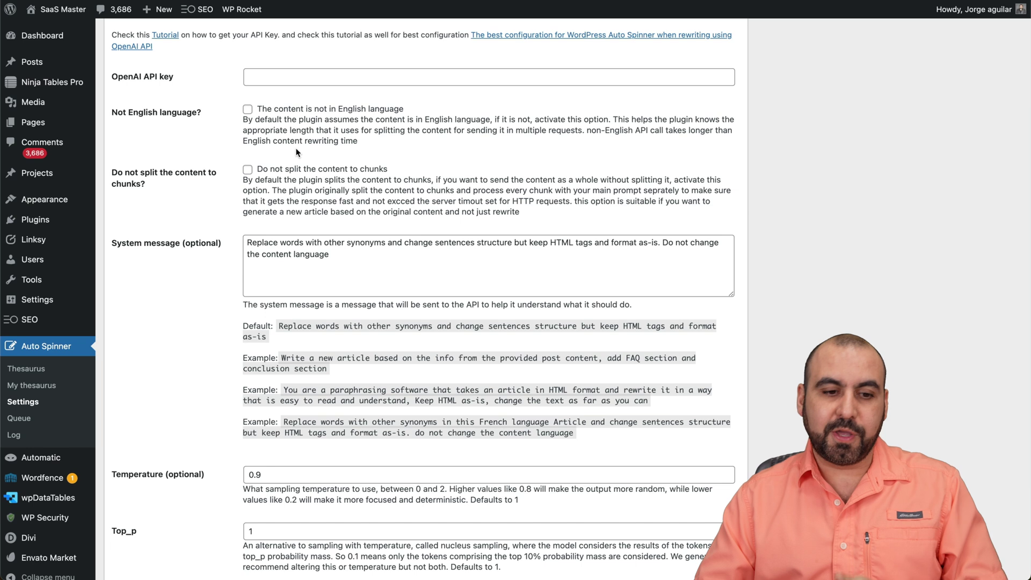
left_click_drag(113, 248, 340, 250)
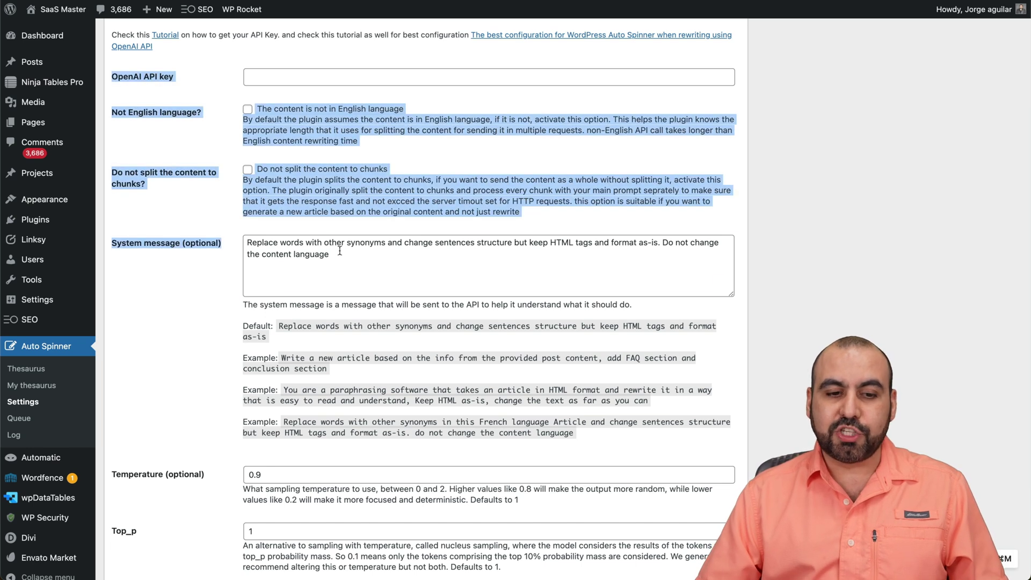
triple_click(341, 251)
left_click(353, 266)
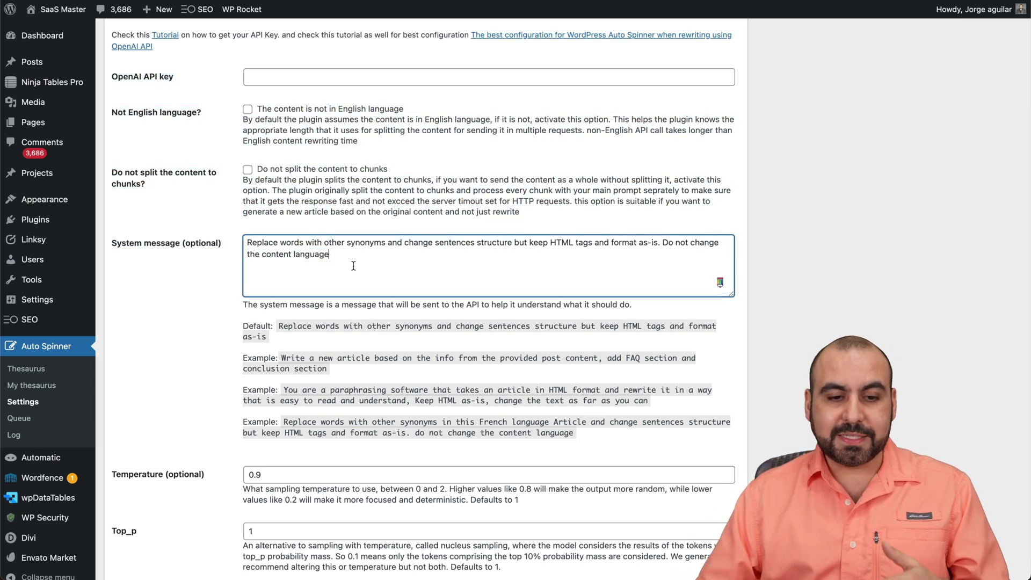
key("ctrl+Home")
key("ctrl+Right")
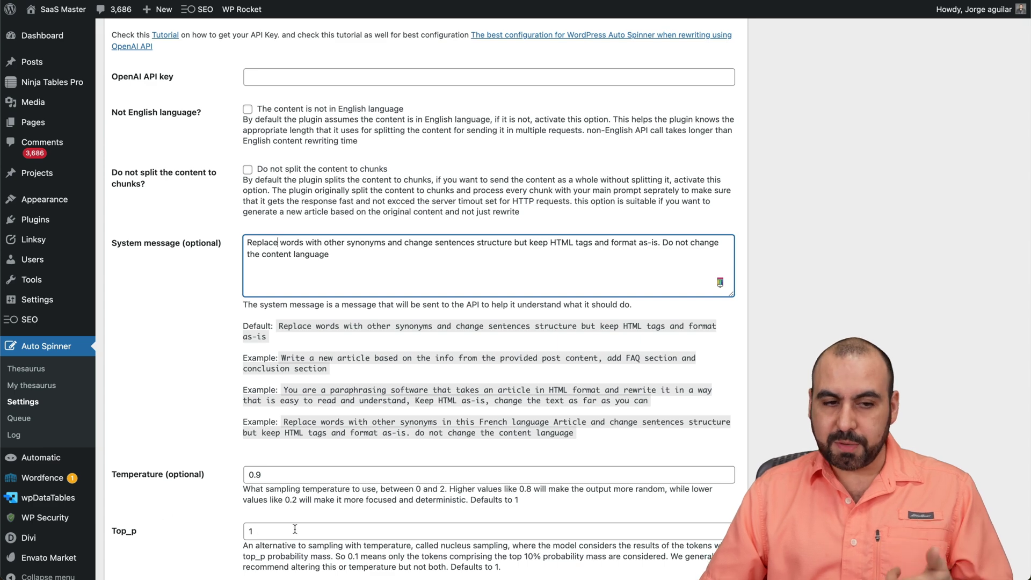
scroll(342, 419, "up", 15)
scroll(342, 419, "up", 10)
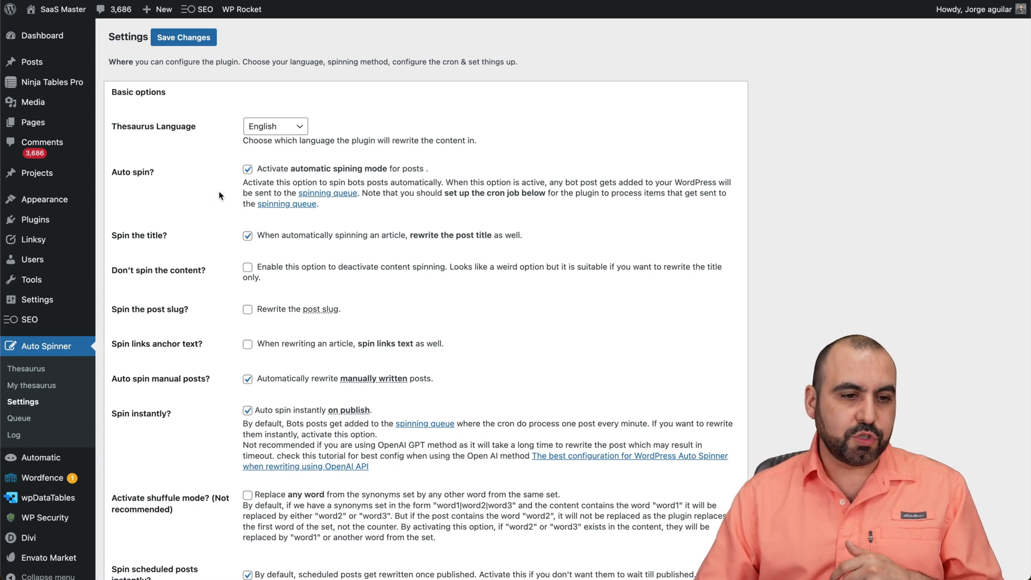
Step: Tick the Votr Pro post in All Posts to show the Spin them / Un-spin them bulk actions
mouse_move(40, 64)
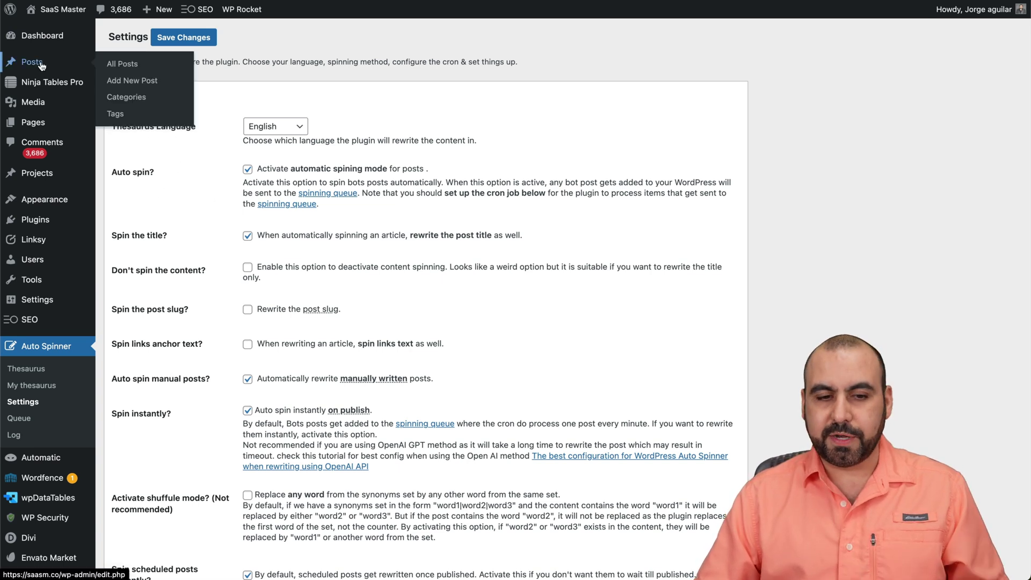
left_click(41, 65)
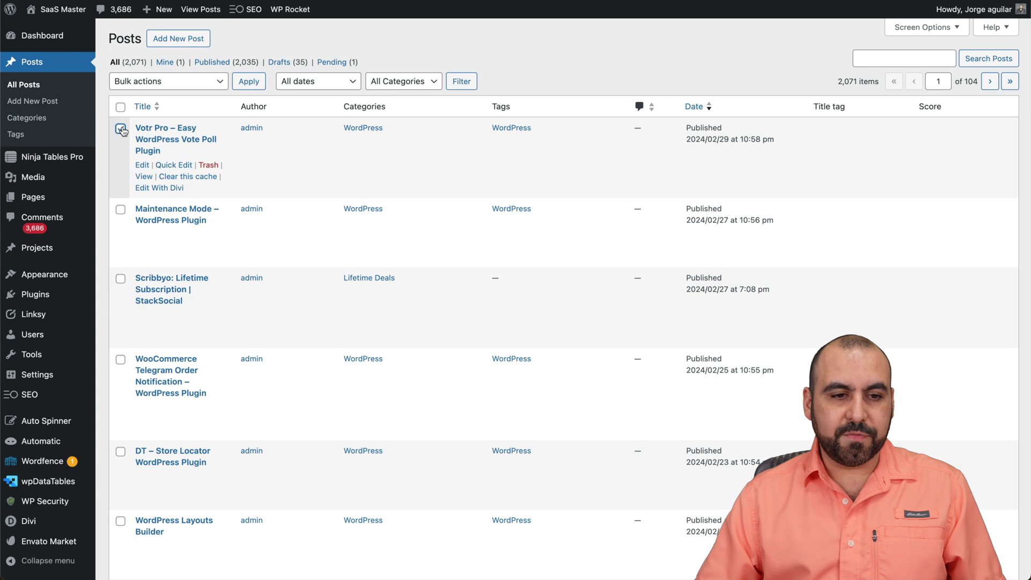
left_click(184, 85)
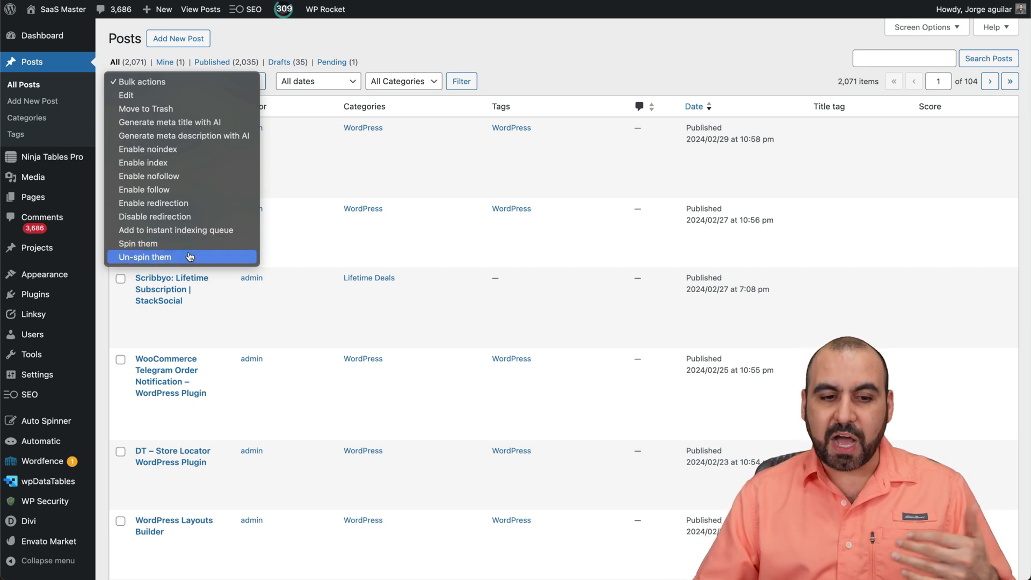
left_click(495, 63)
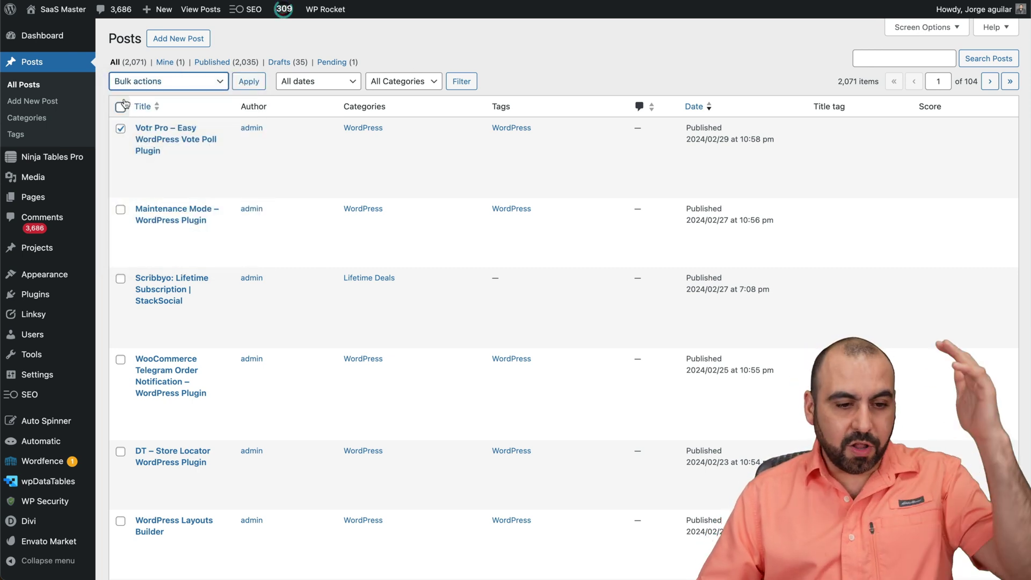
mouse_move(137, 194)
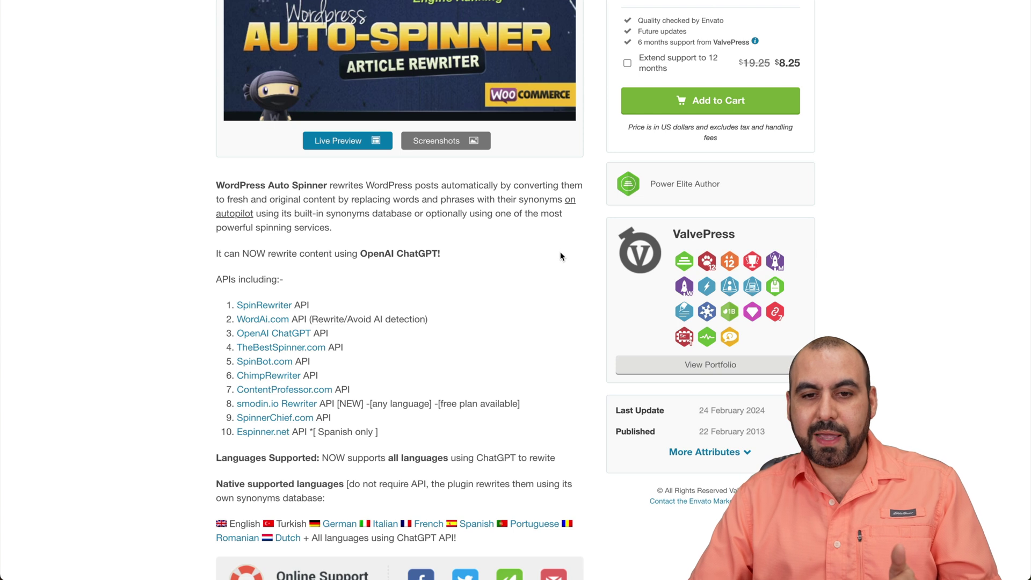
Step: Scroll to the top of the Auto Spinner product page showing the $27 Regular License
scroll(562, 257, "up", 3)
scroll(562, 257, "down", 1)
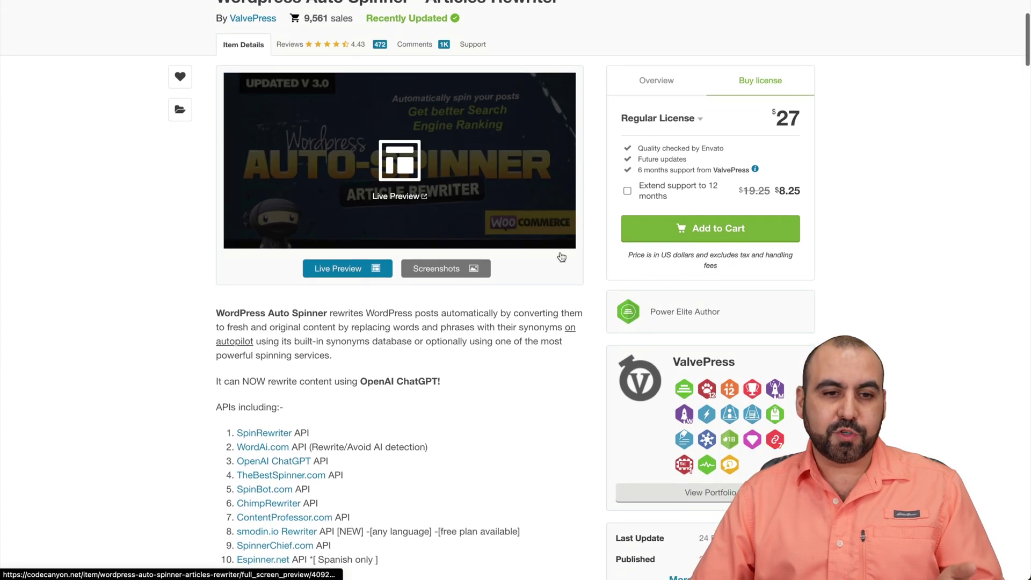
scroll(561, 257, "up", 1)
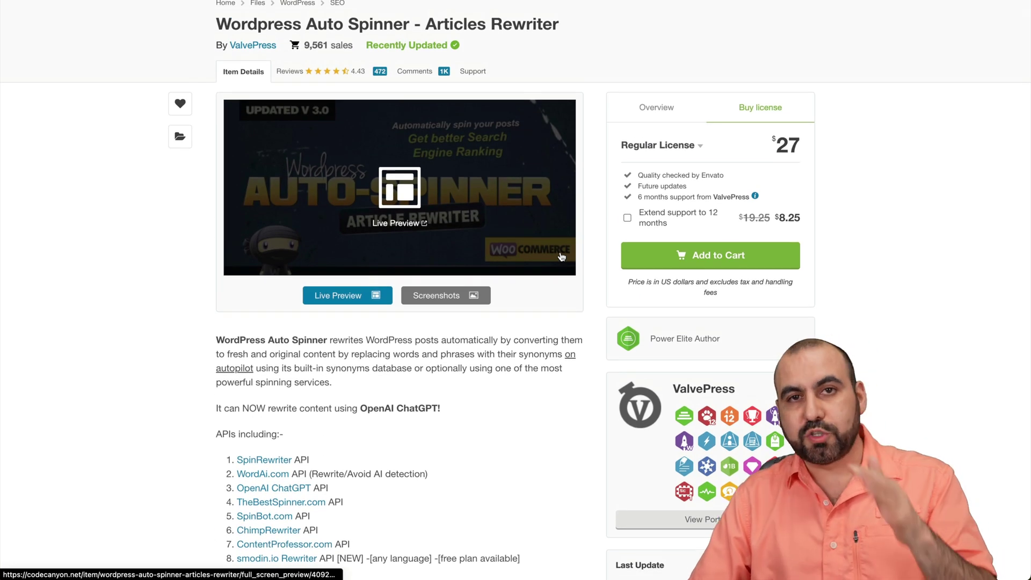